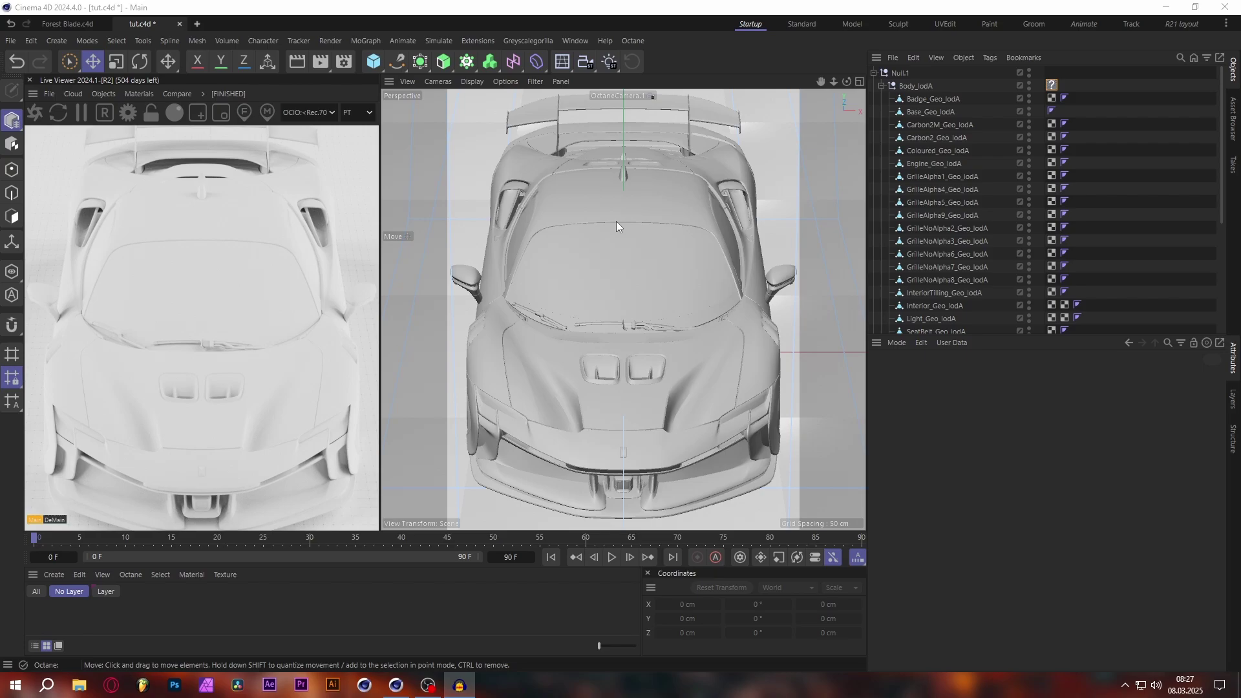
# Create an Octane Mix Material and an Octane Material.
pyautogui.click(51, 574)
pyautogui.moveTo(94, 490)
pyautogui.moveTo(220, 493)
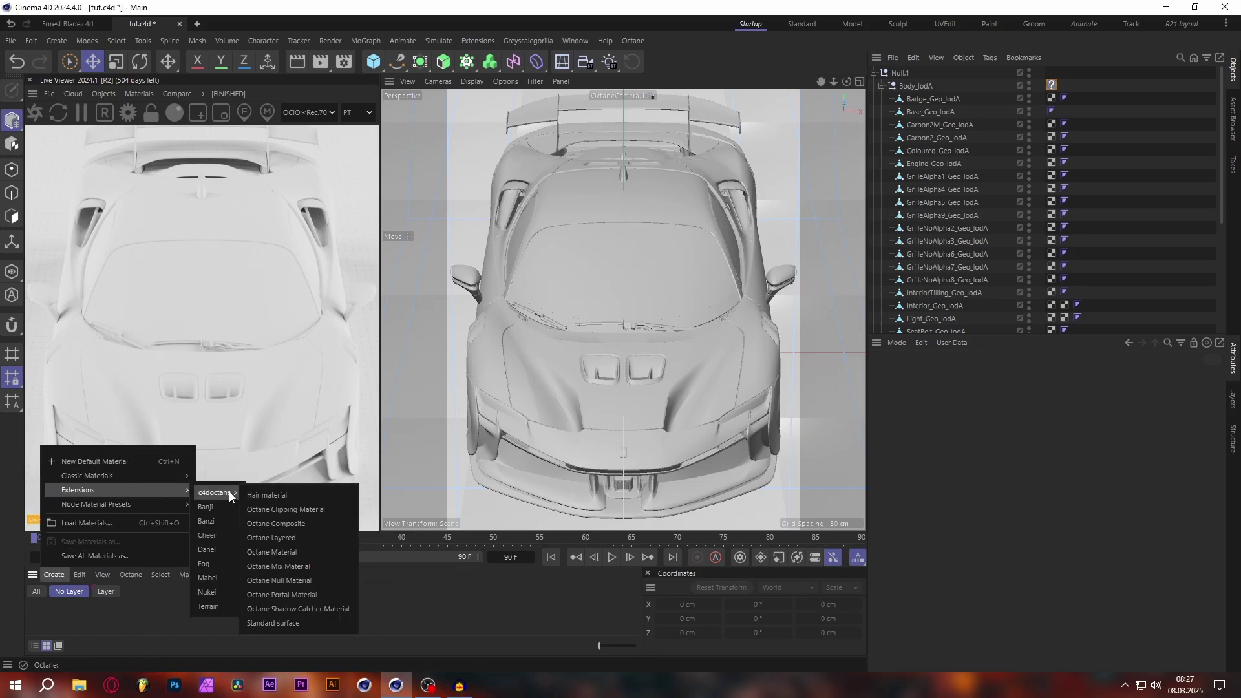
pyautogui.click(301, 570)
pyautogui.click(57, 571)
pyautogui.moveTo(181, 491)
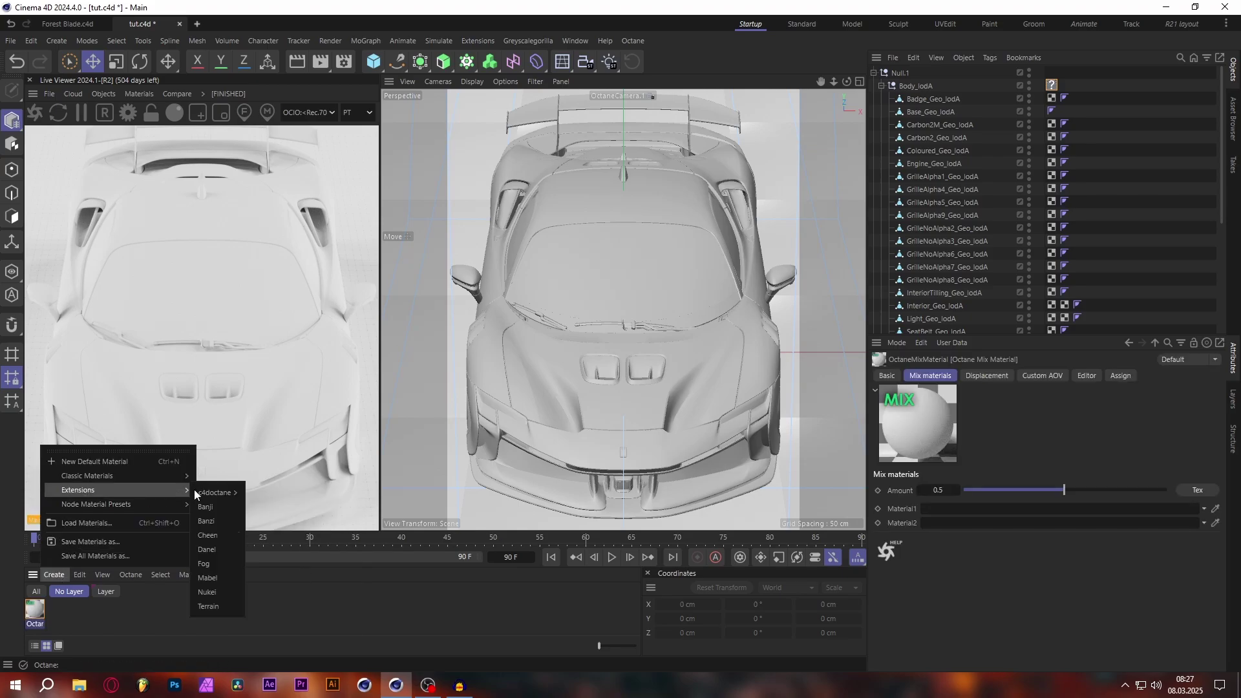
pyautogui.click(289, 526)
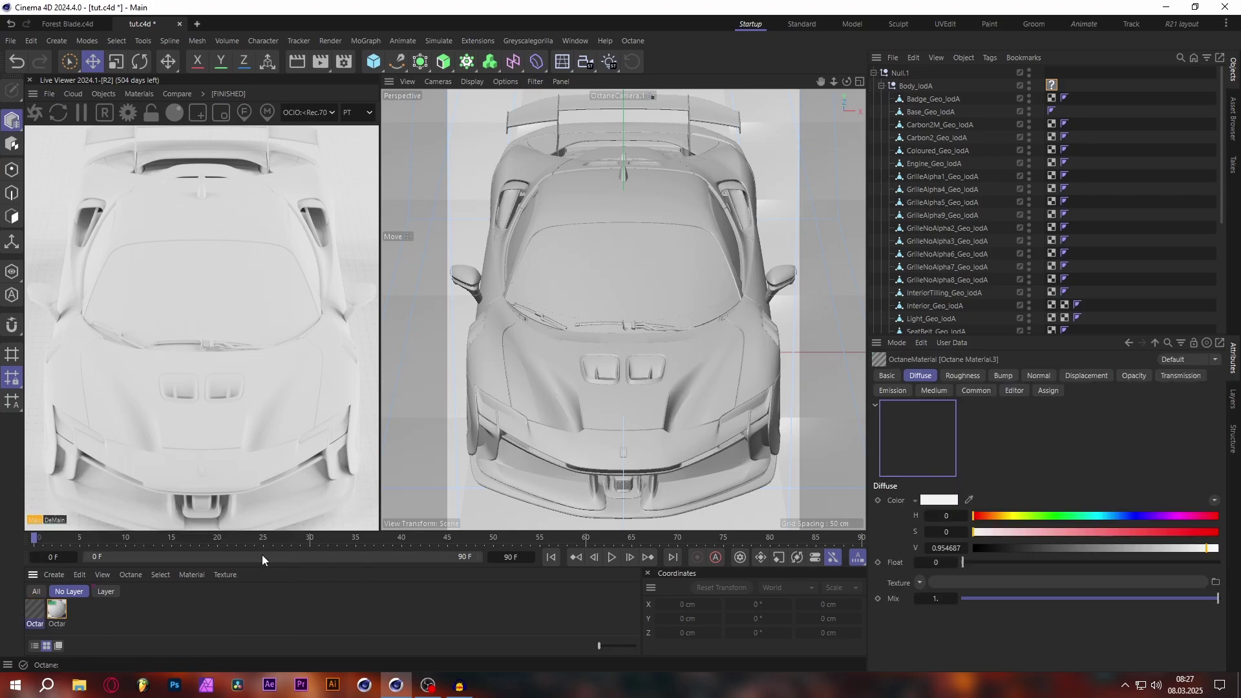
# Name the Octane material "invisible", and add a second Octane material named "color".
pyautogui.doubleClick(37, 624)
pyautogui.write('invisible')
pyautogui.click(57, 622)
pyautogui.doubleClick(62, 624)
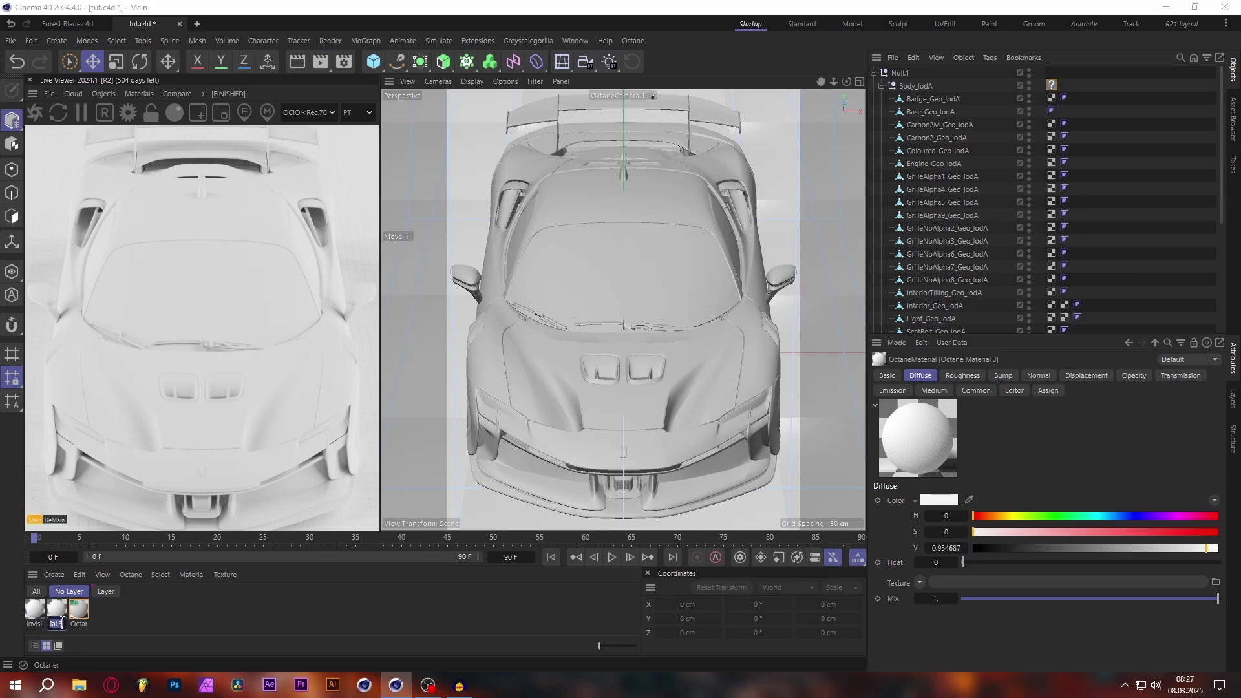
pyautogui.write('color')
pyautogui.press('Return')
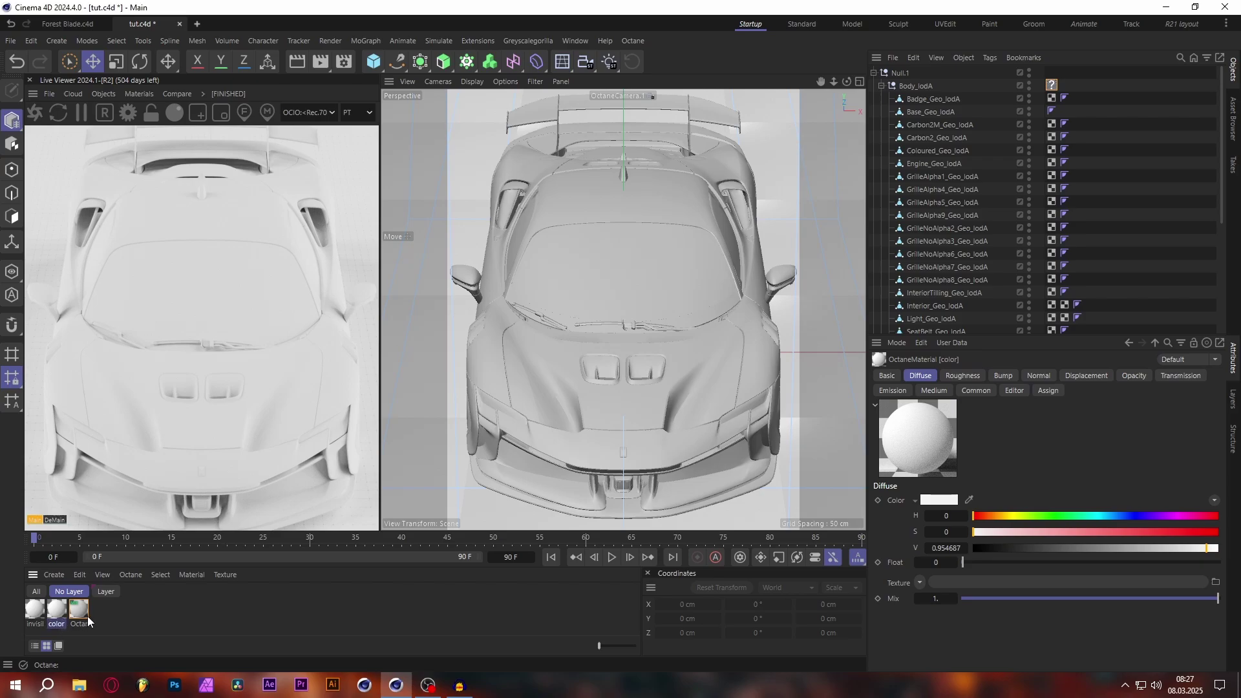
# Assign the invisible material as Material1 and the color material as Material2 of the mix material.
pyautogui.click(79, 610)
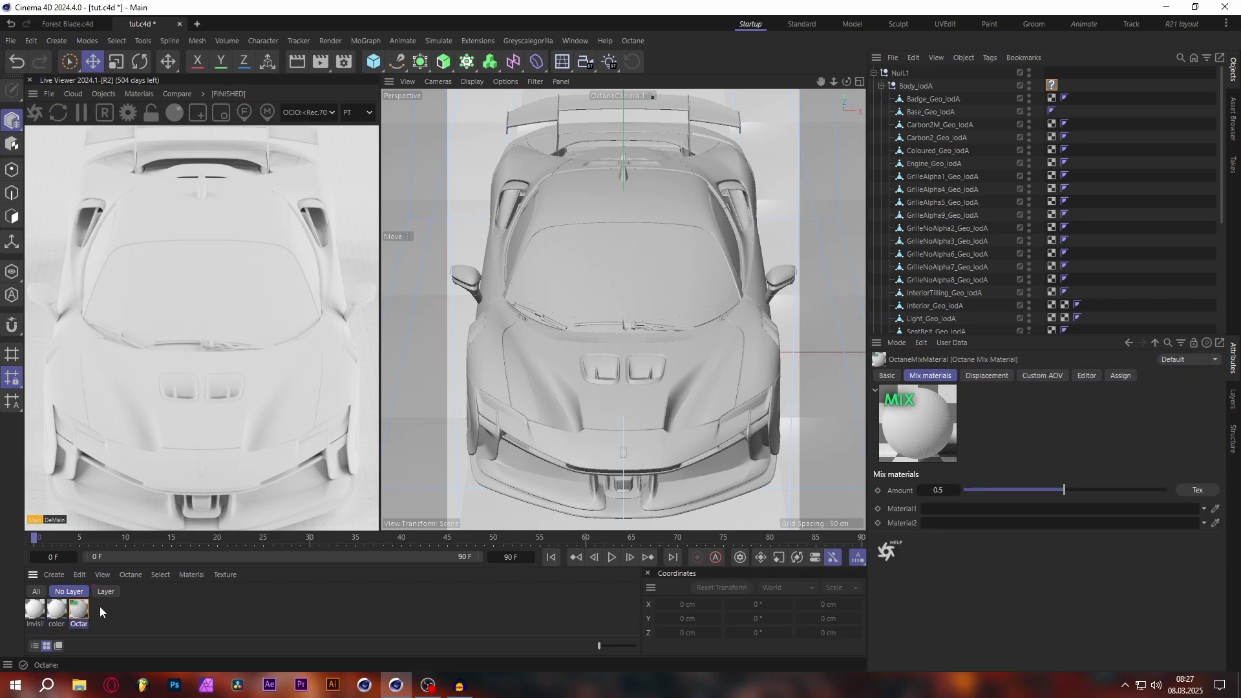
pyautogui.moveTo(79, 611); pyautogui.dragTo(954, 513)
pyautogui.moveTo(51, 611); pyautogui.dragTo(989, 527)
# Set the color material's diffuse color to black with a V value of 0.
pyautogui.doubleClick(57, 610)
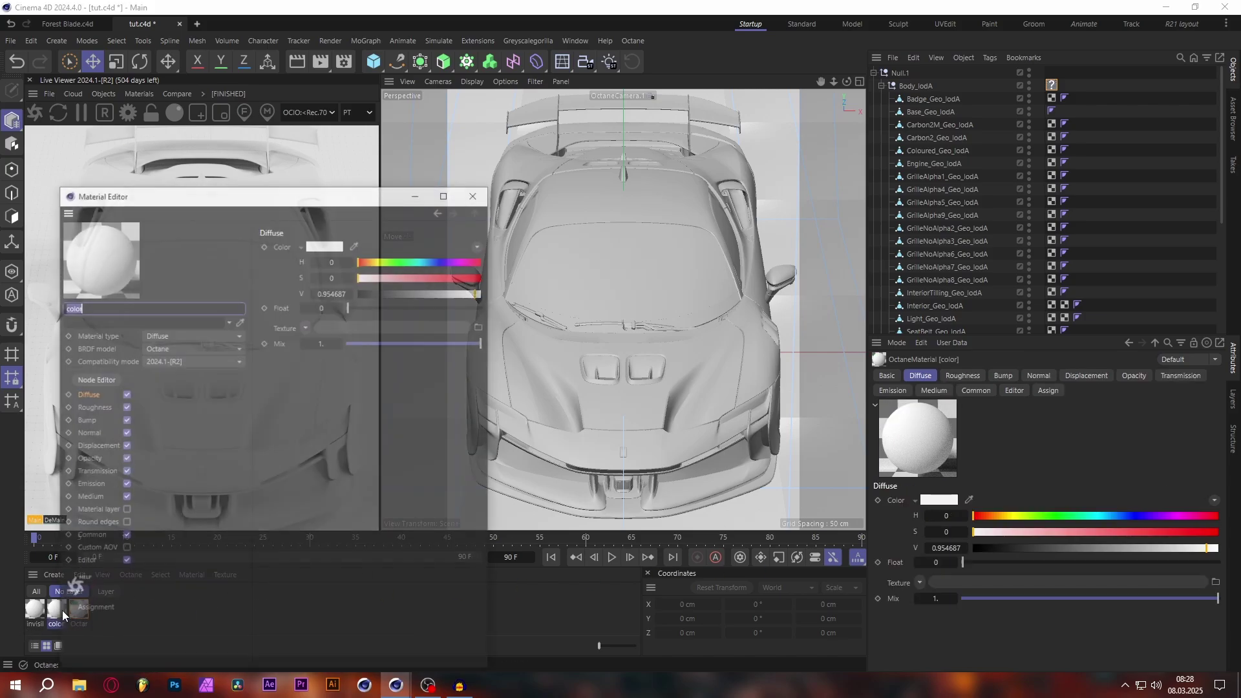
pyautogui.moveTo(480, 294); pyautogui.dragTo(359, 294)
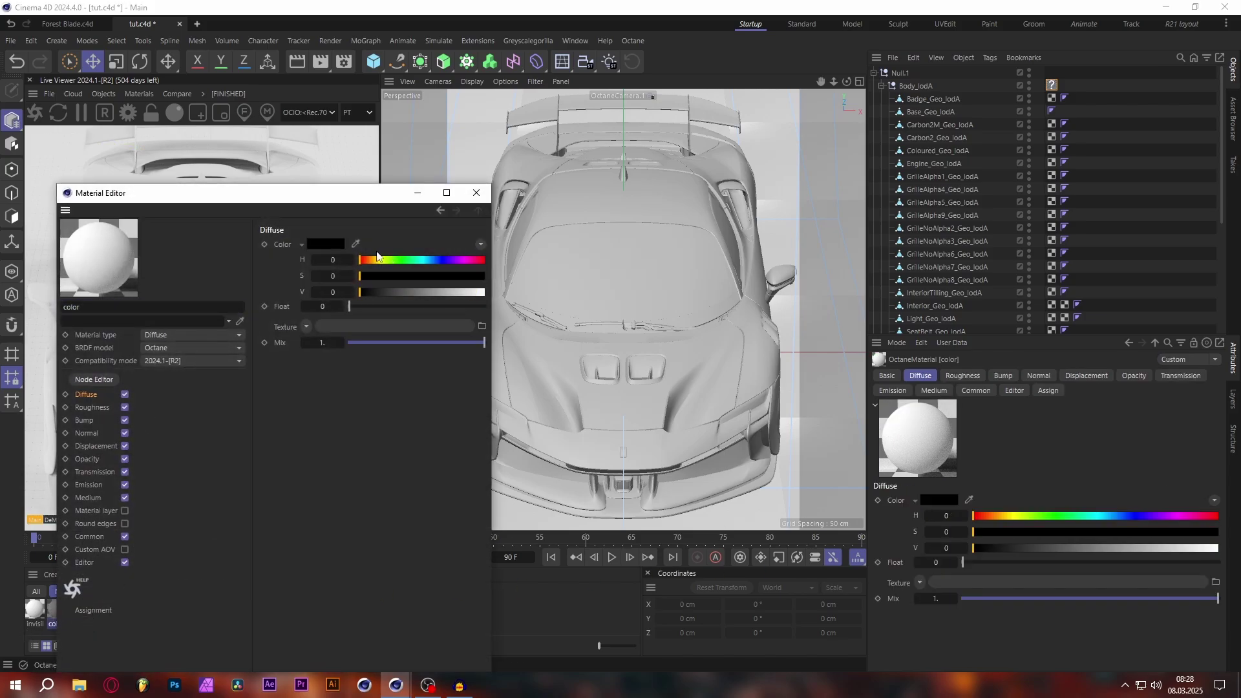
pyautogui.click(477, 193)
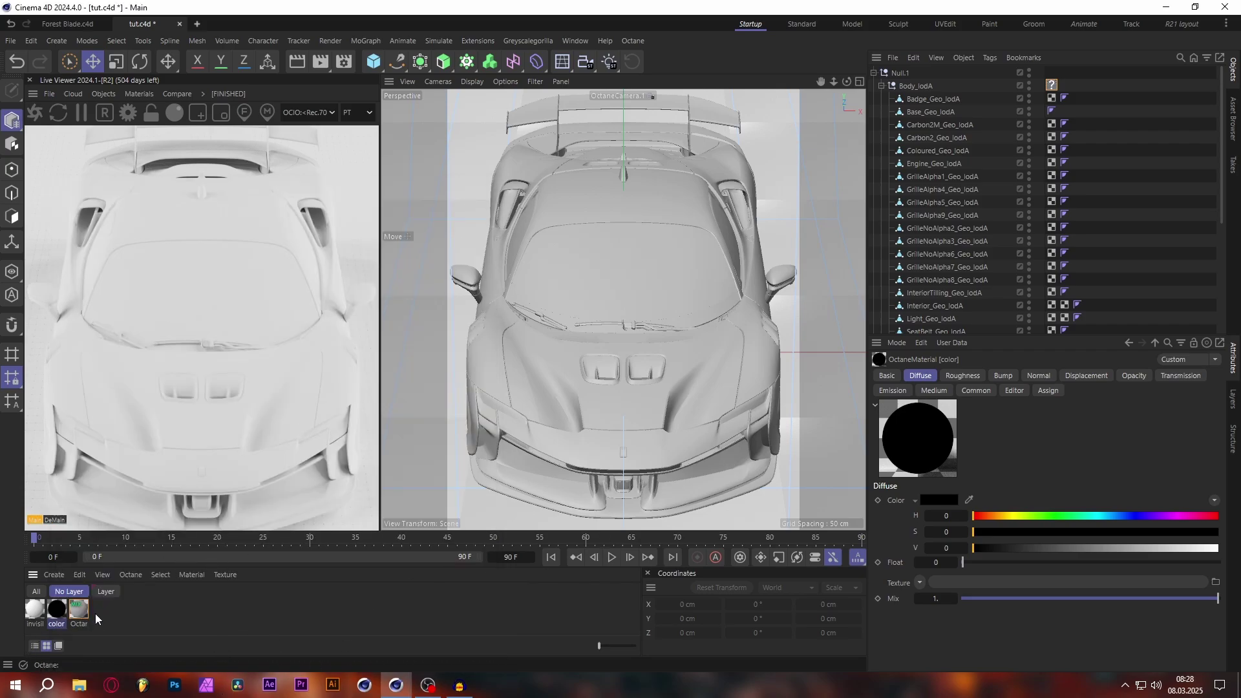
# Apply the mix material to the Body_lodA object and open the material's node graph.
pyautogui.moveTo(74, 616); pyautogui.dragTo(1052, 85)
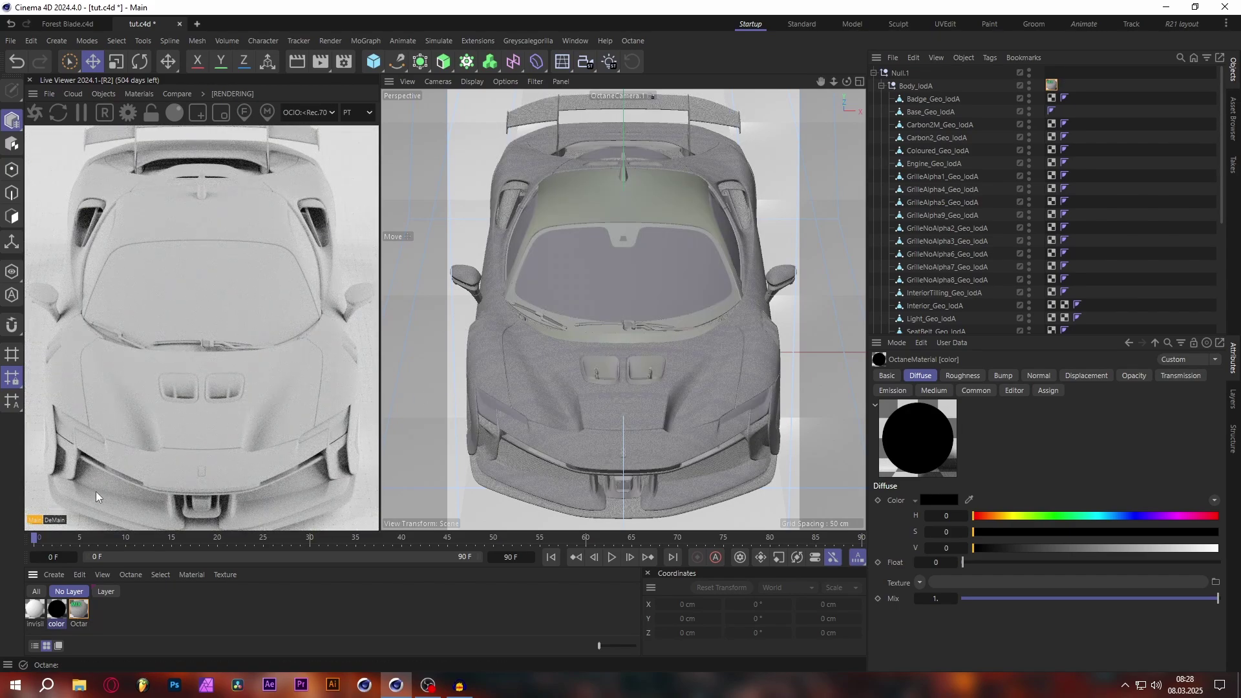
pyautogui.doubleClick(77, 617)
pyautogui.click(114, 340)
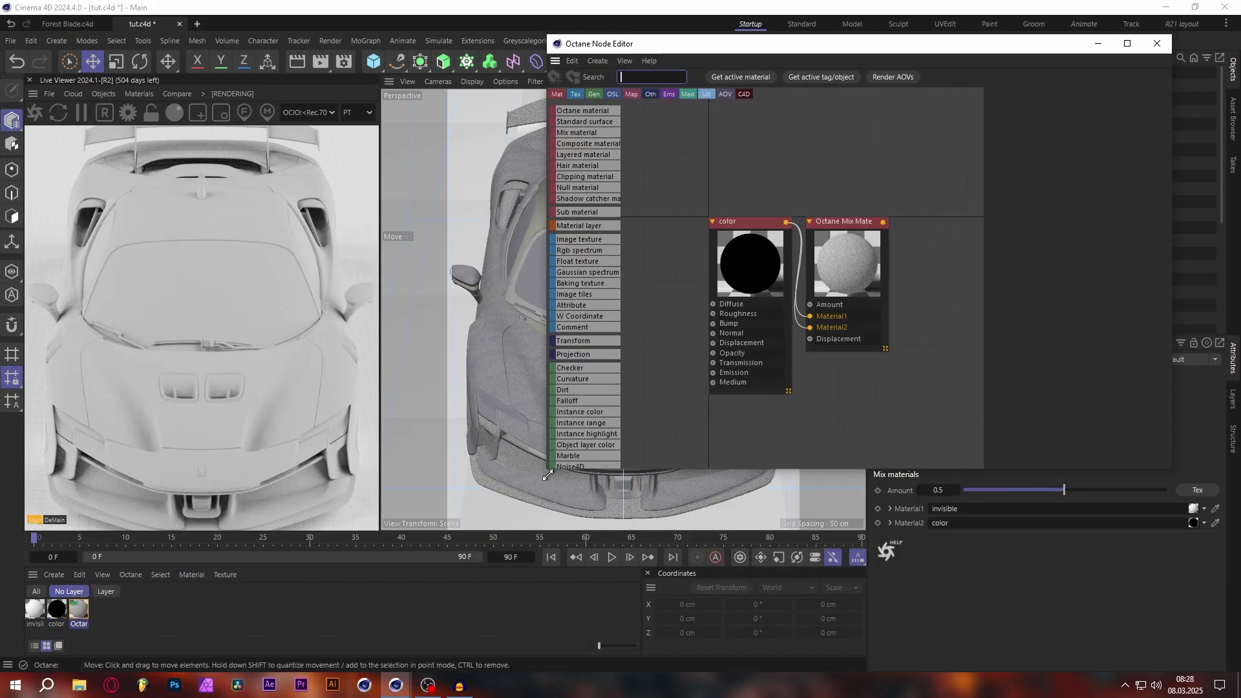
# Arrange the node graph with the color node below the invisible node and the mix material node above both.
pyautogui.click(686, 477)
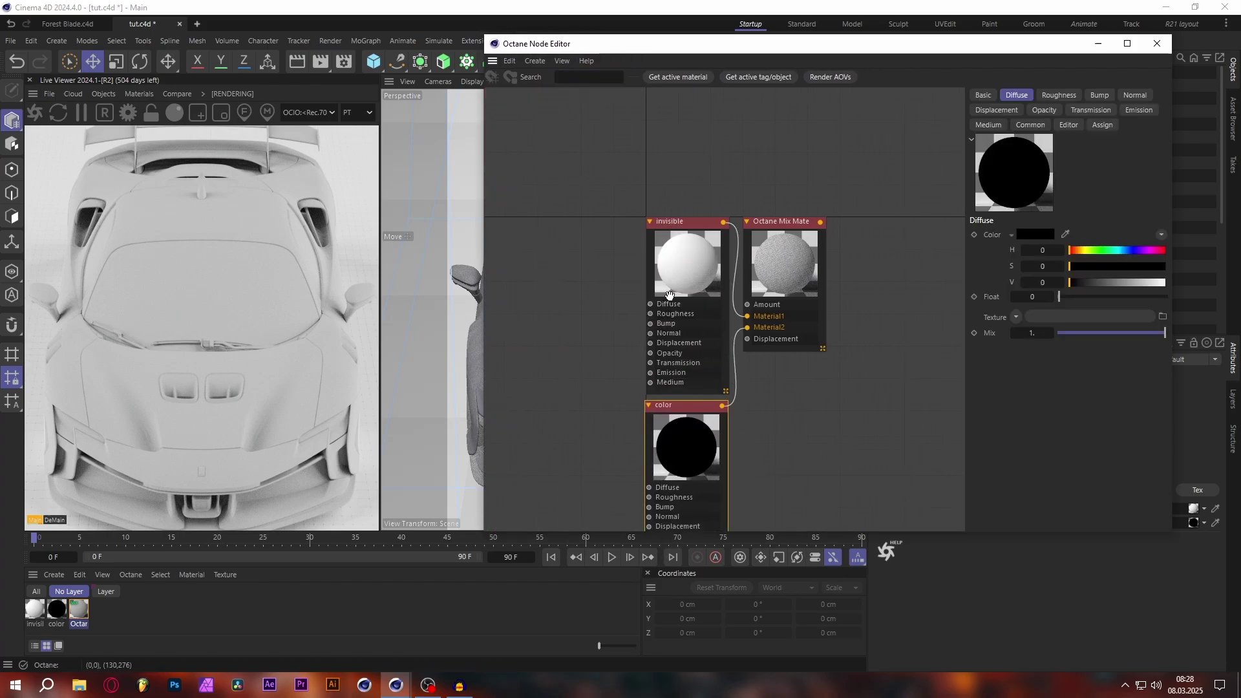
pyautogui.scroll(-3, 686, 477)
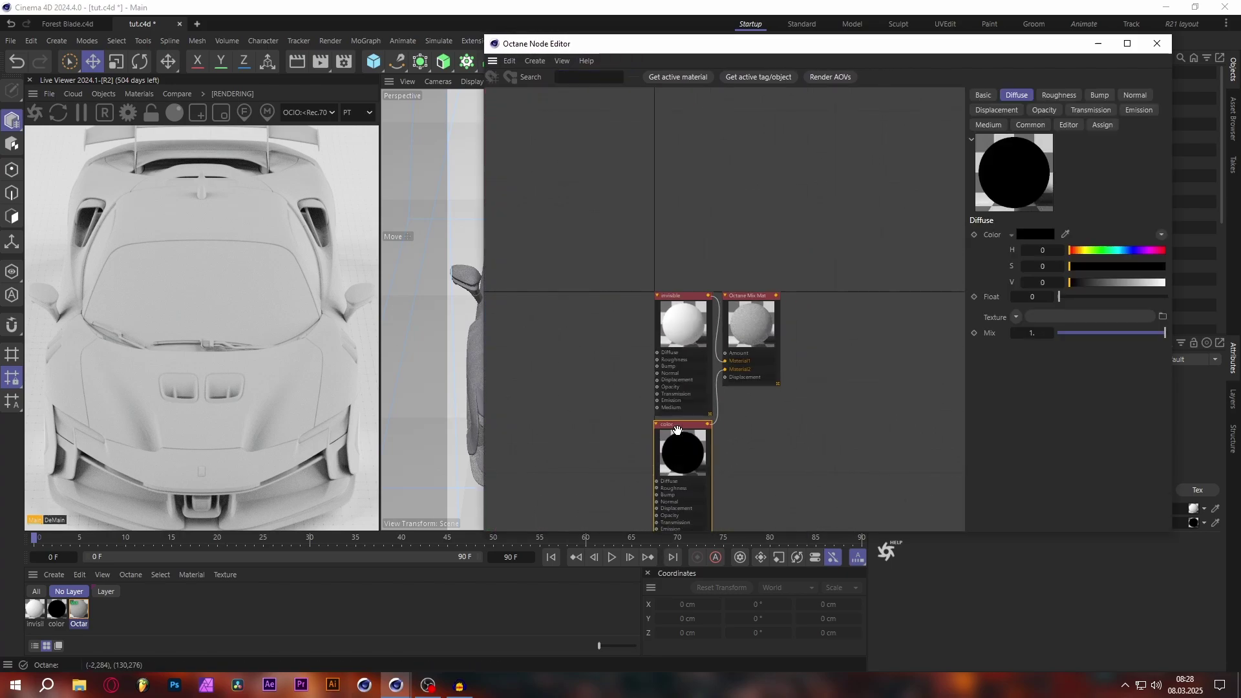
pyautogui.moveTo(755, 349); pyautogui.dragTo(763, 255)
pyautogui.click(763, 255)
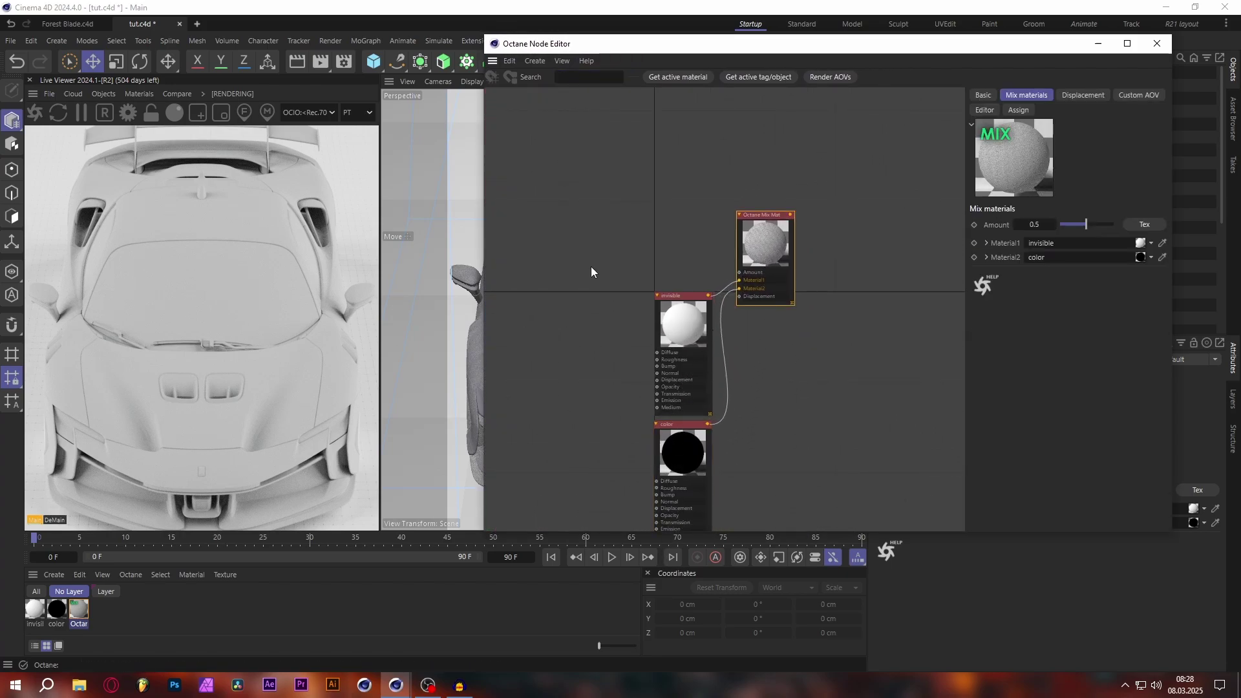
# Add Dirt and Octane gradient nodes, linking Dirt into the gradient's Texture and the gradient into the mix material's Amount.
pyautogui.scroll(2, 559, 254)
pyautogui.moveTo(521, 358)
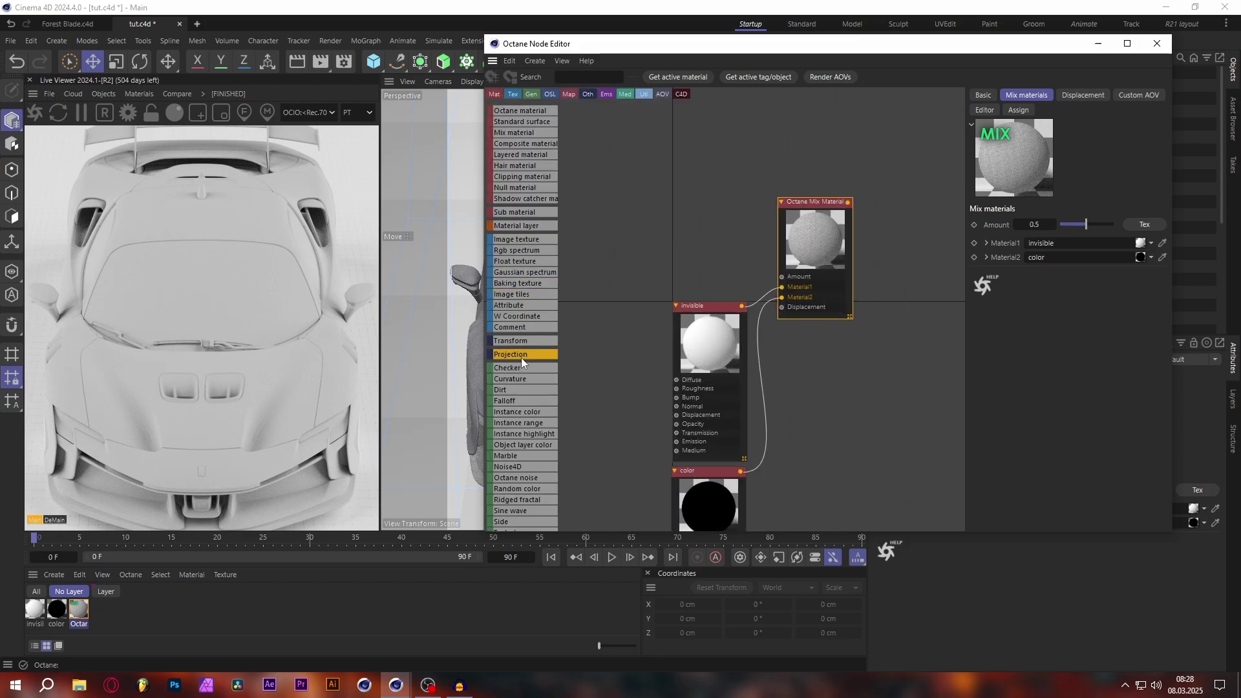
pyautogui.click(517, 390)
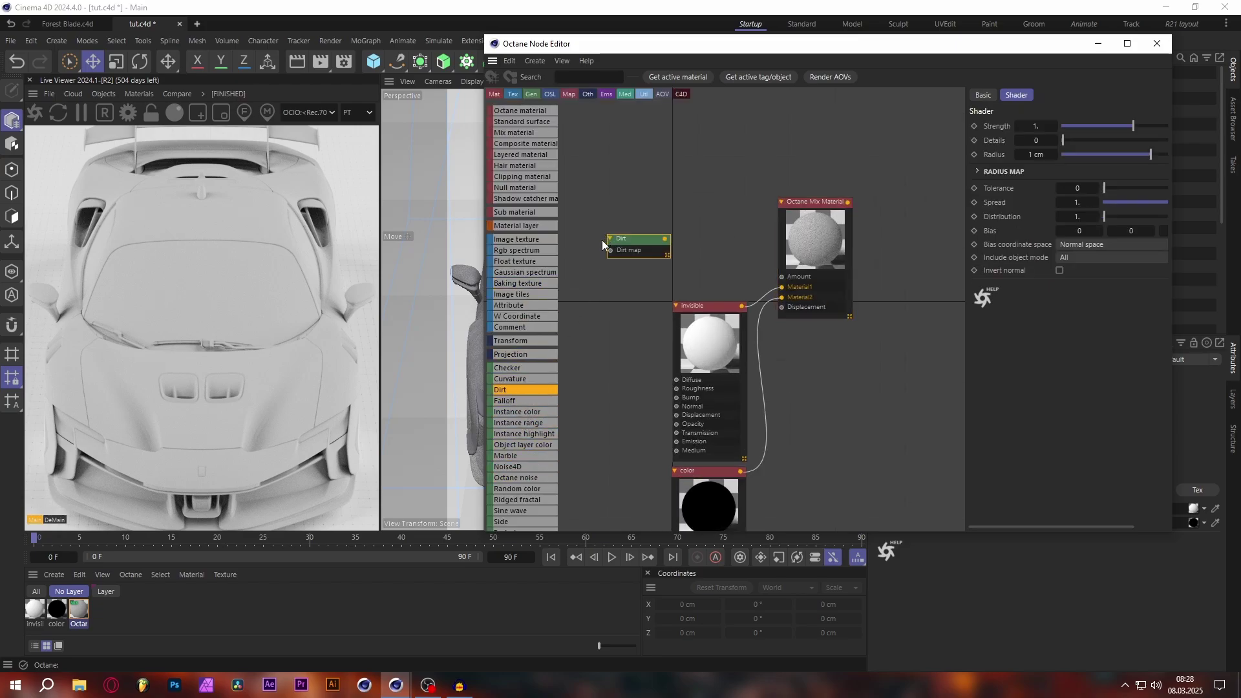
pyautogui.scroll(-3, 522, 493)
pyautogui.scroll(-2, 523, 493)
pyautogui.click(522, 505)
pyautogui.moveTo(640, 238); pyautogui.dragTo(783, 278)
pyautogui.click(705, 237)
pyautogui.click(715, 269)
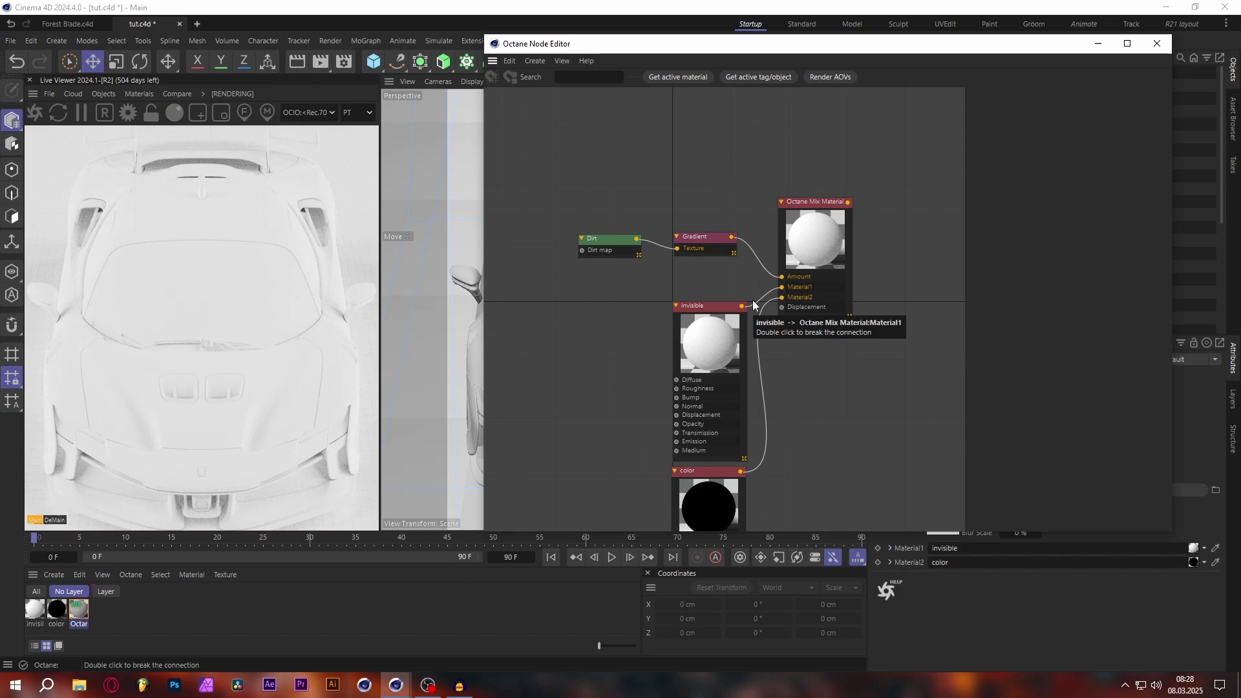
# Set the Dirt node's radius to about 10.4 cm.
pyautogui.click(598, 241)
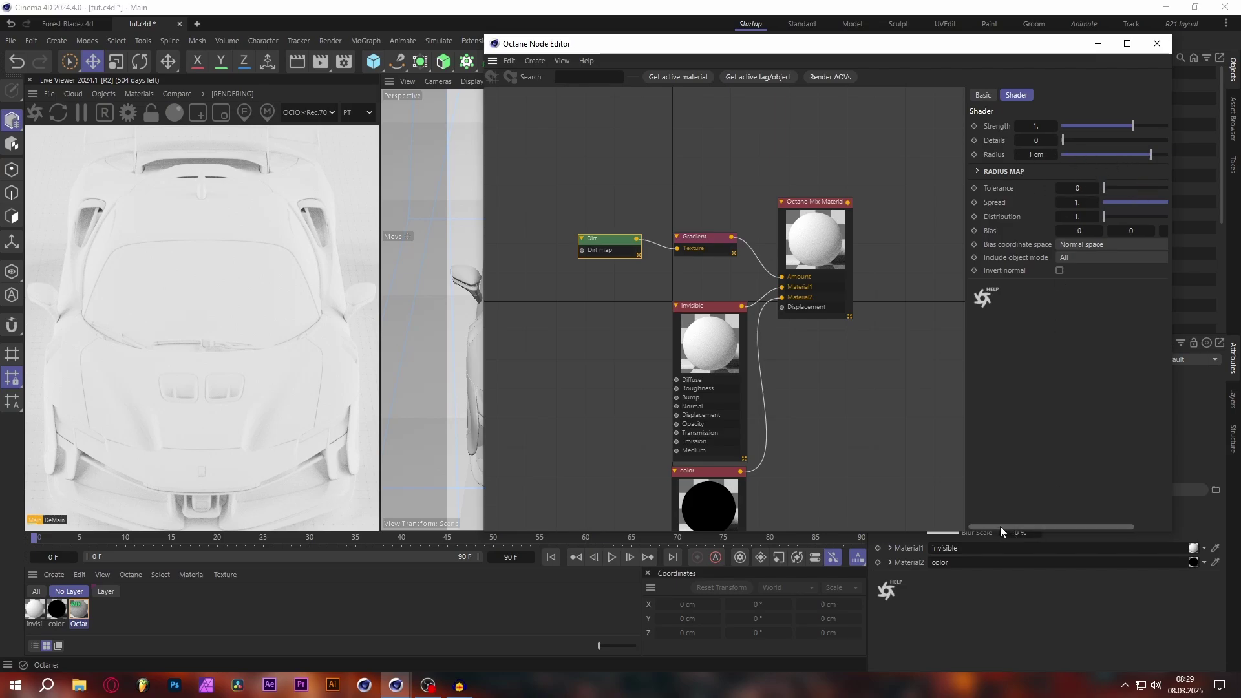
pyautogui.hscroll(2, 1013, 531)
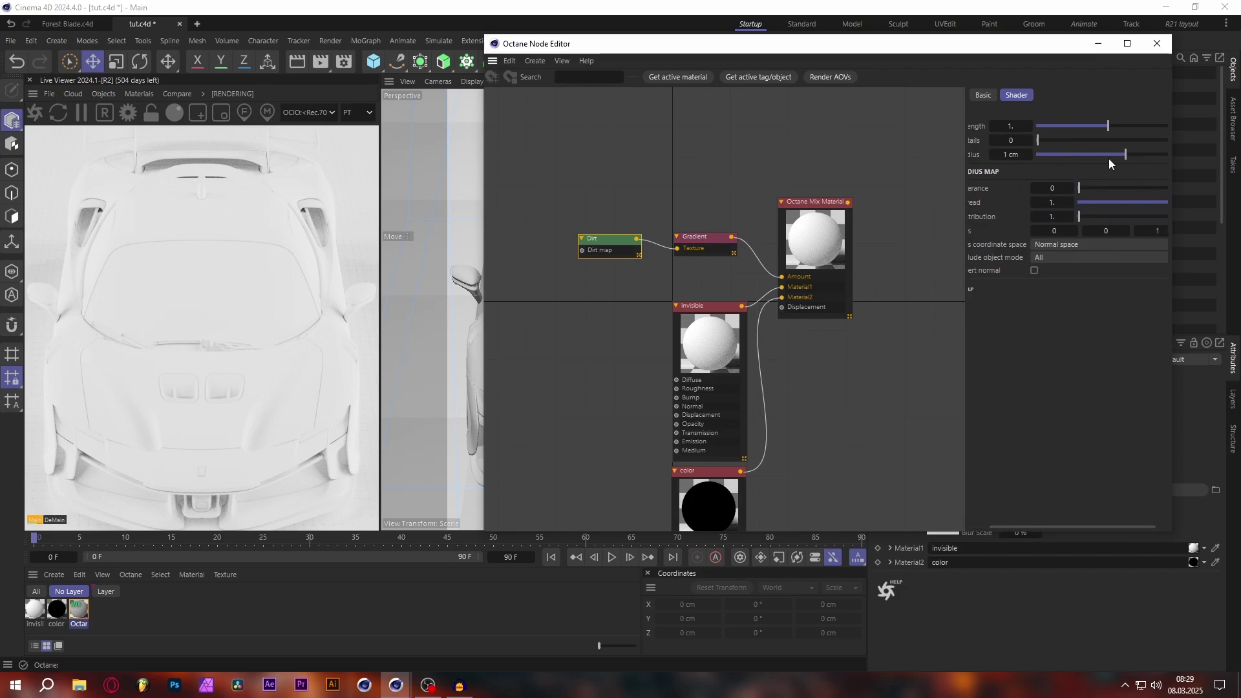
pyautogui.moveTo(1125, 157); pyautogui.dragTo(1156, 156)
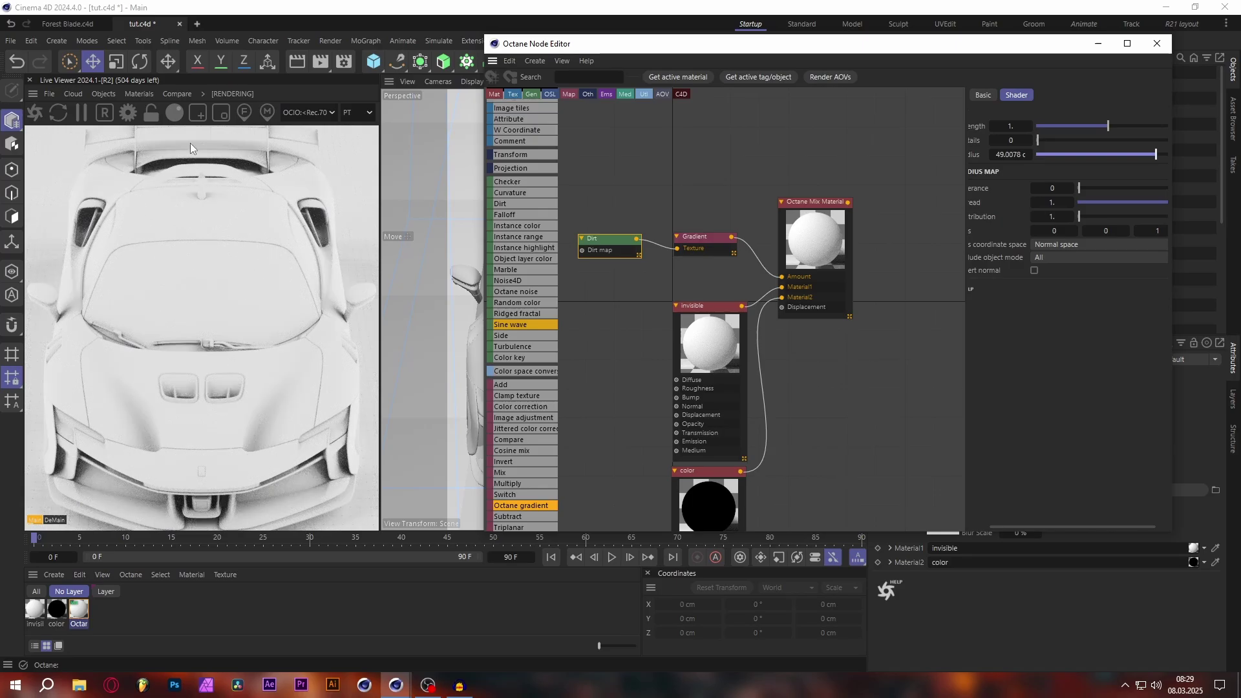
pyautogui.moveTo(1156, 156)
pyautogui.mouseDown()
pyautogui.moveTo(1169, 159)
pyautogui.moveTo(1132, 157)
pyautogui.moveTo(1147, 159)
pyautogui.mouseUp()
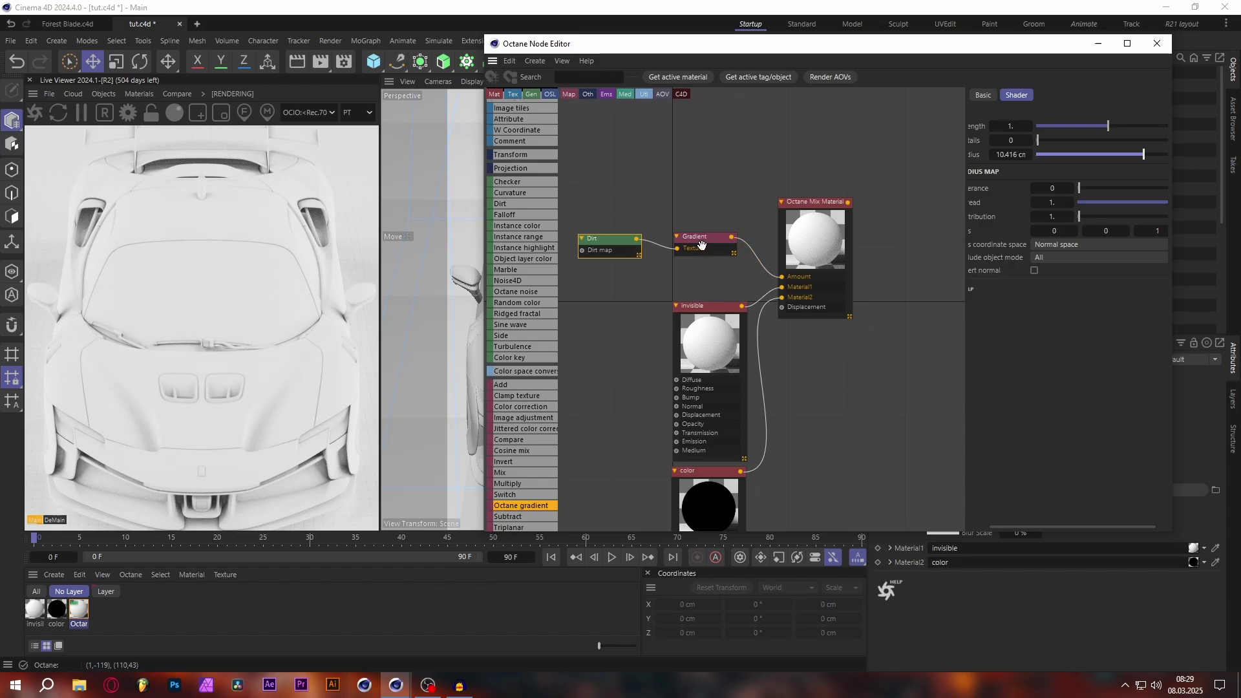
# Move the gradient's black knot close to the white knot, at about five sixths of the gradient's length.
pyautogui.click(704, 250)
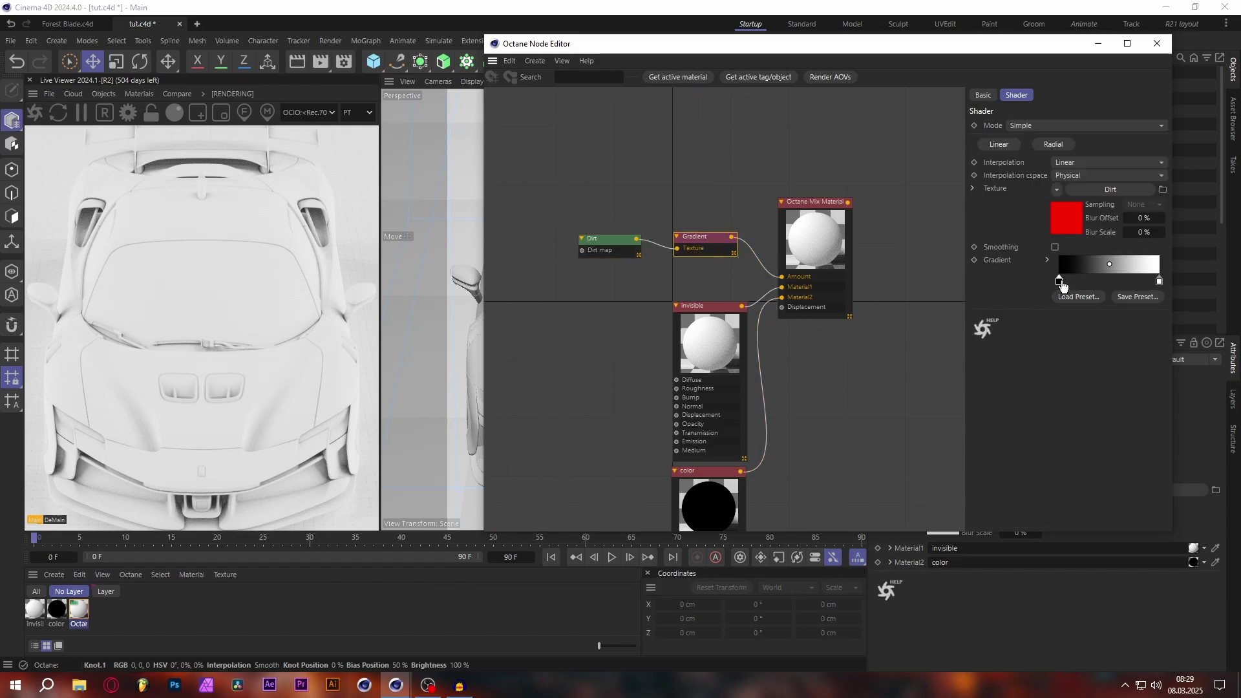
pyautogui.moveTo(1060, 285); pyautogui.dragTo(1143, 285)
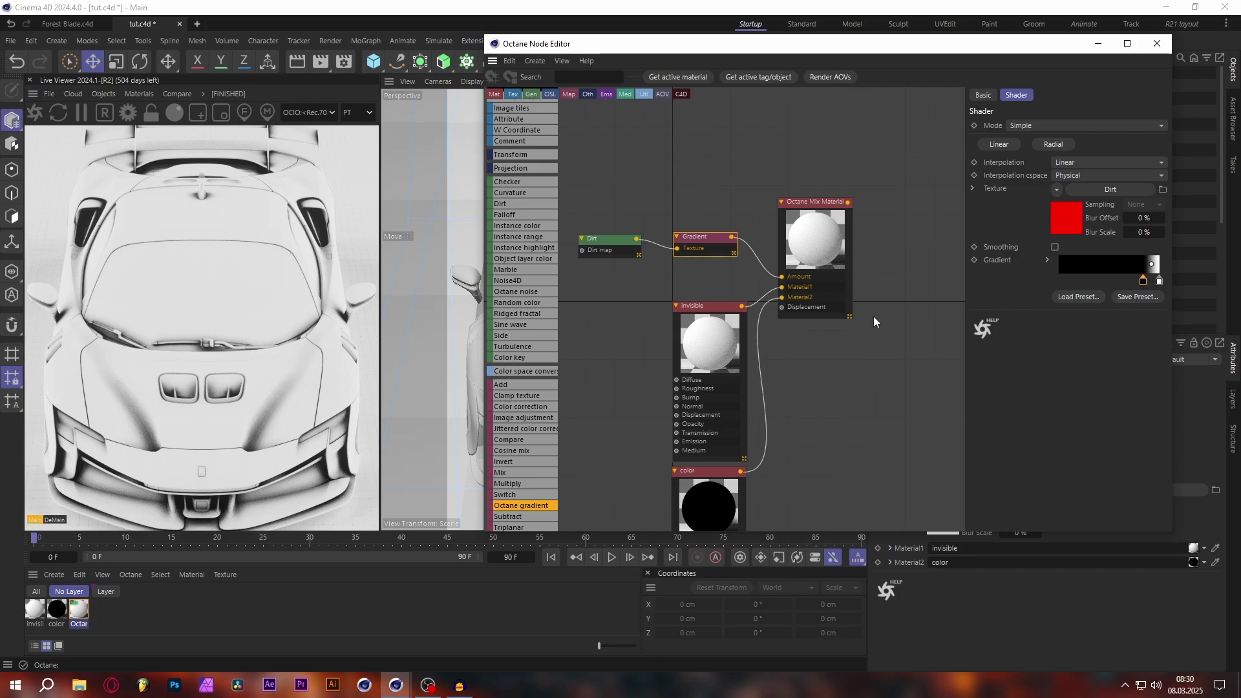
# Set the invisible material's opacity float value to 0.
pyautogui.click(711, 328)
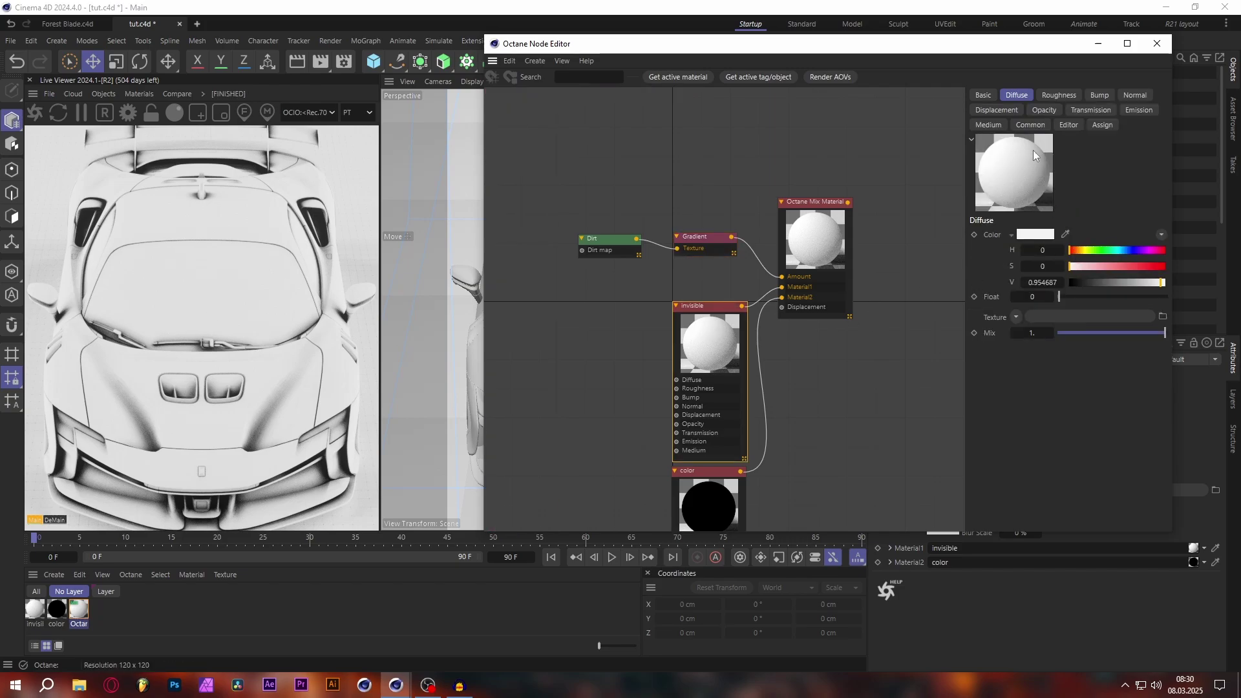
pyautogui.click(1043, 110)
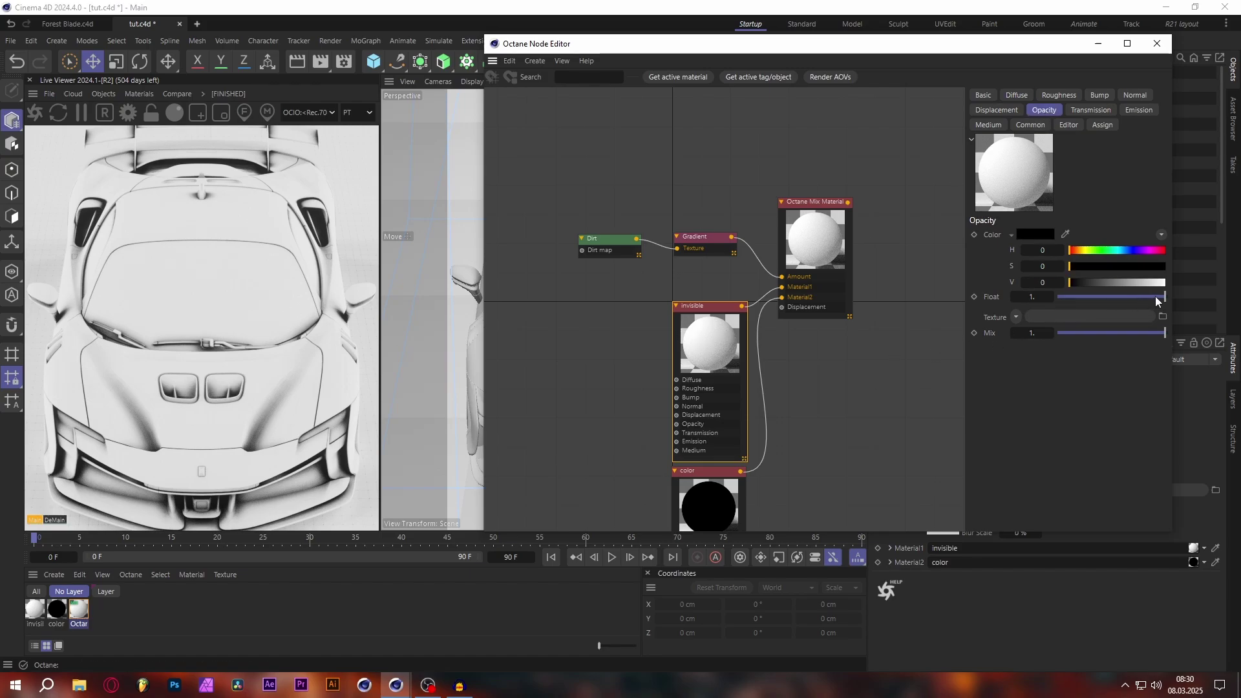
pyautogui.moveTo(1157, 300); pyautogui.dragTo(1058, 299)
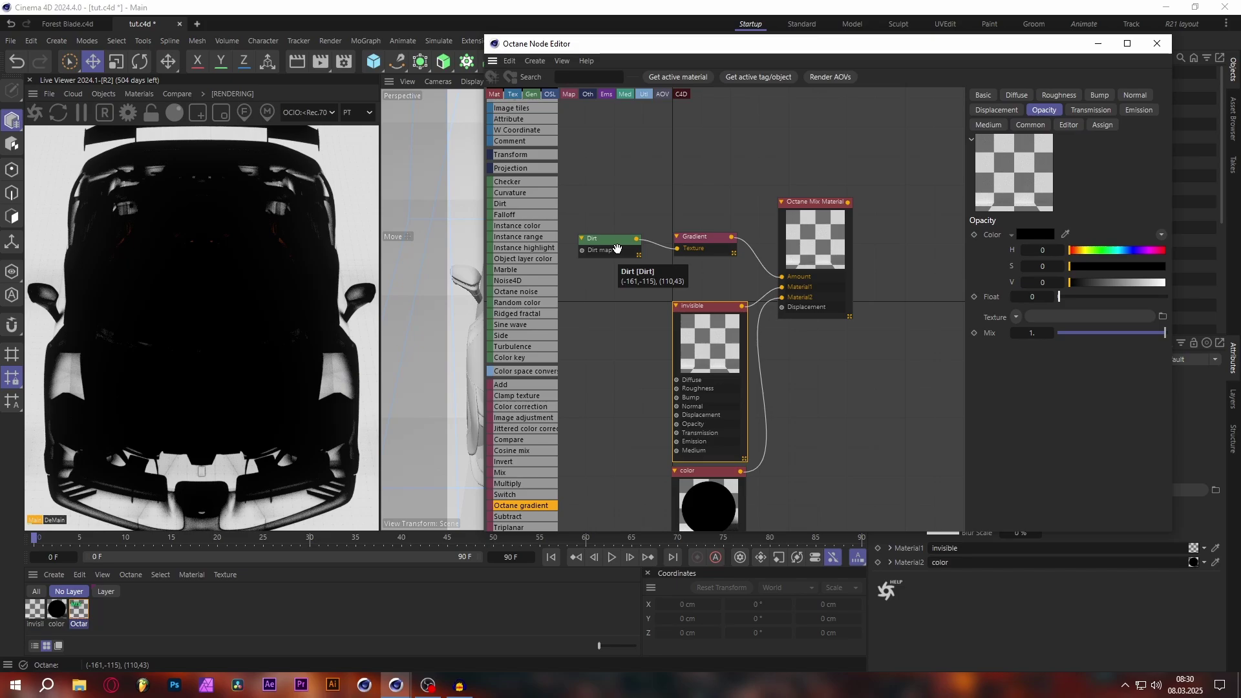
# Reduce the Dirt node's radius to about 0.29 cm.
pyautogui.click(618, 249)
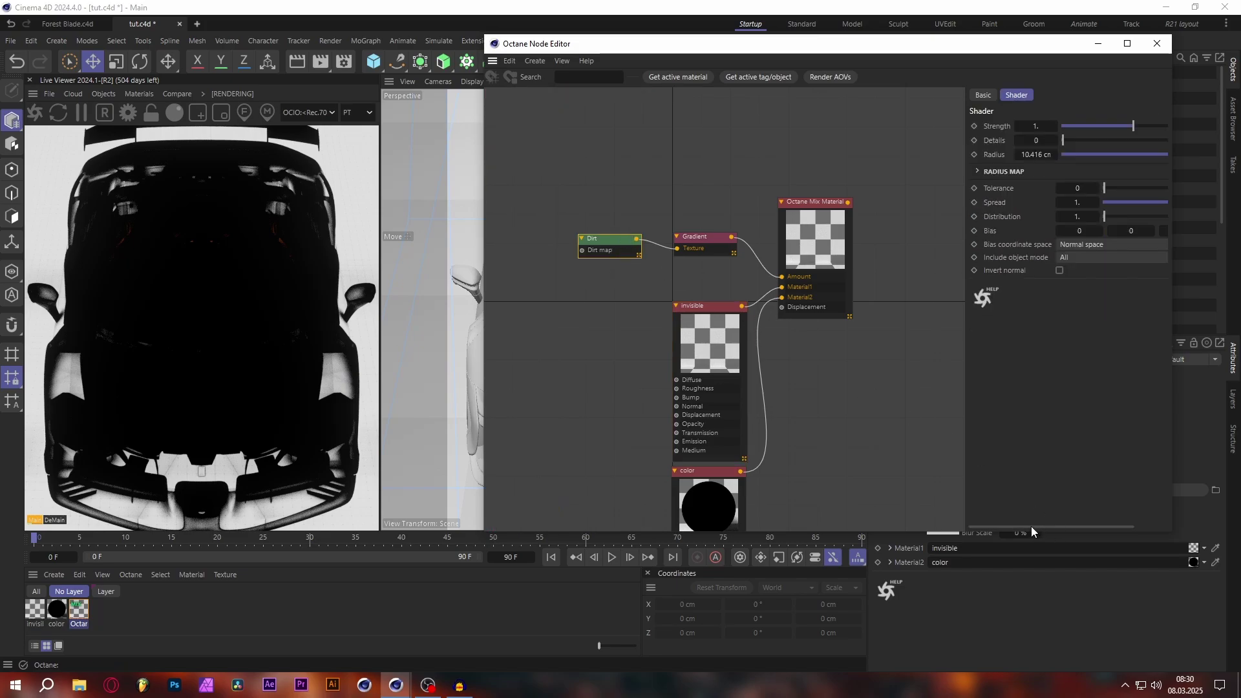
pyautogui.moveTo(1032, 531); pyautogui.dragTo(1048, 531)
pyautogui.moveTo(1150, 157); pyautogui.dragTo(1124, 157)
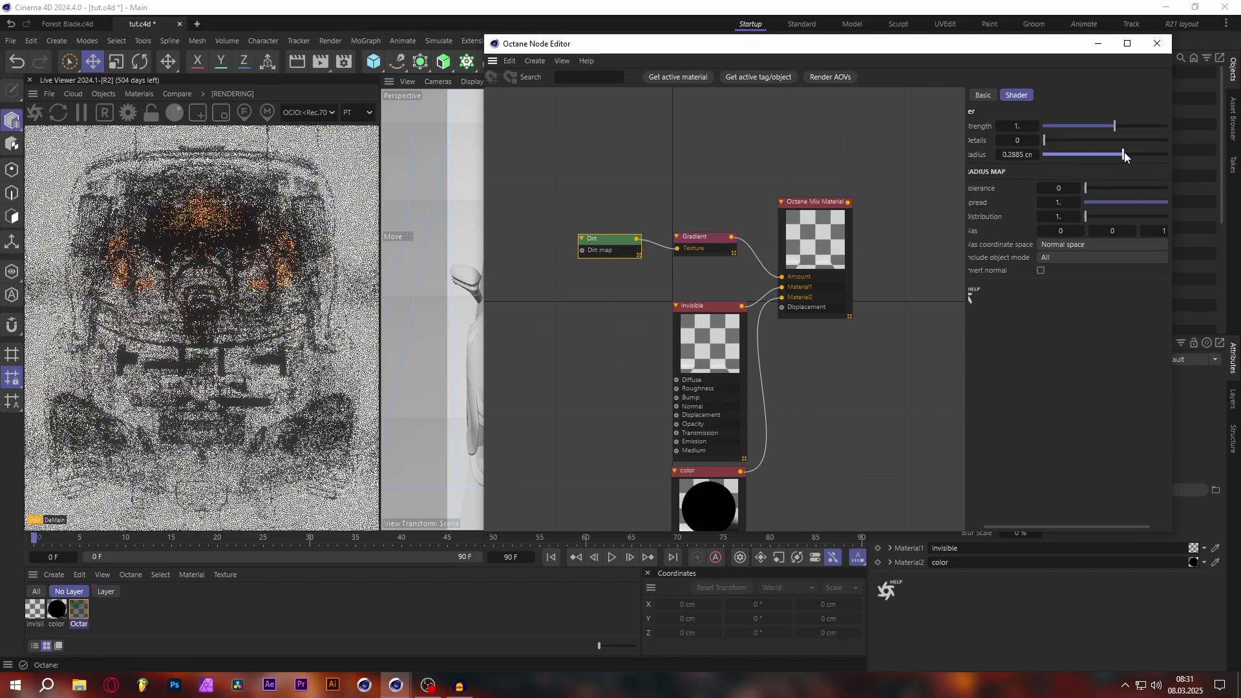